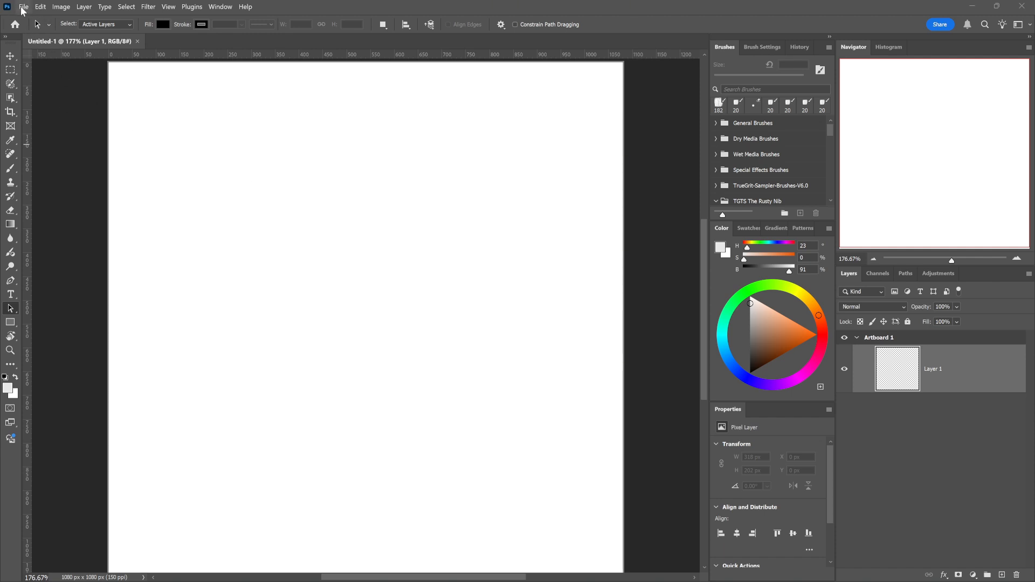
# Step: Open the Load Files into Stack script and choose Files as the source type
pyautogui.click(23, 8)
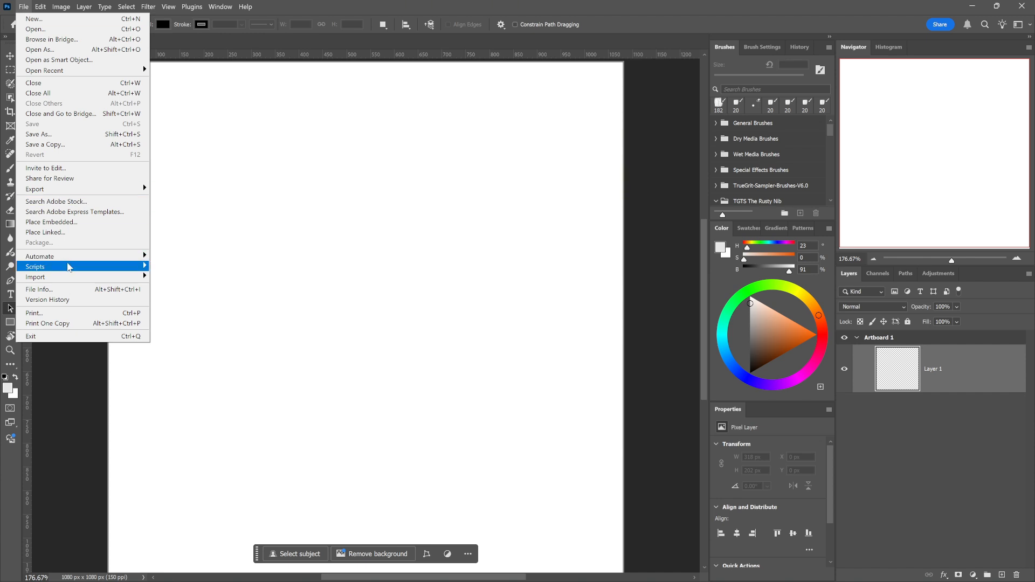
pyautogui.moveTo(70, 268)
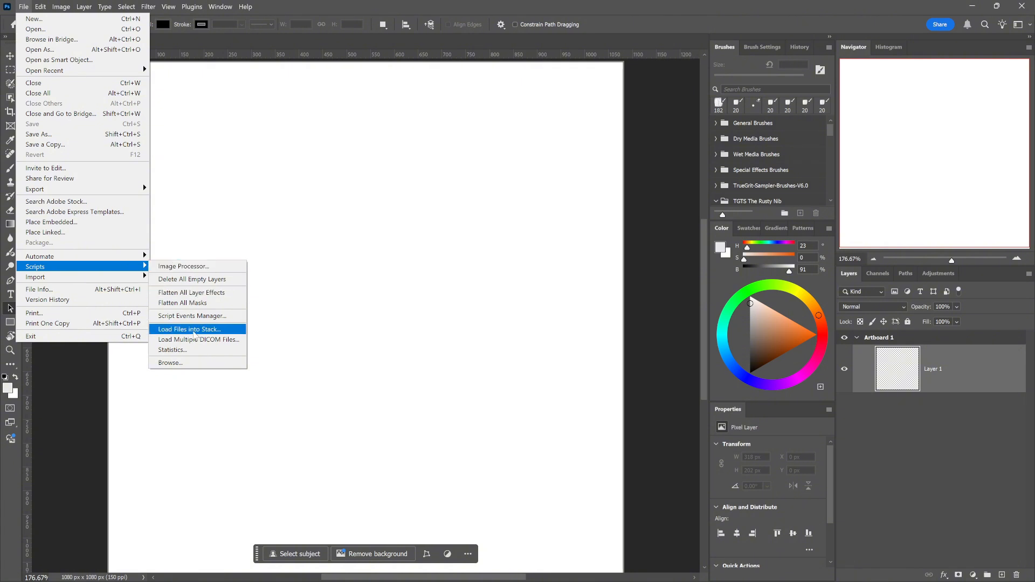
pyautogui.click(194, 330)
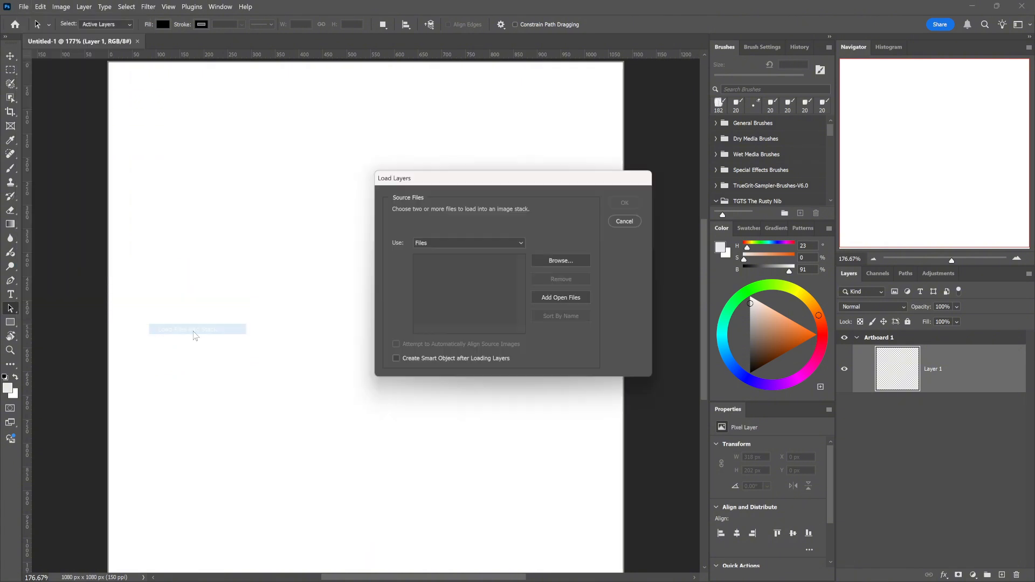
pyautogui.moveTo(464, 181); pyautogui.dragTo(369, 125)
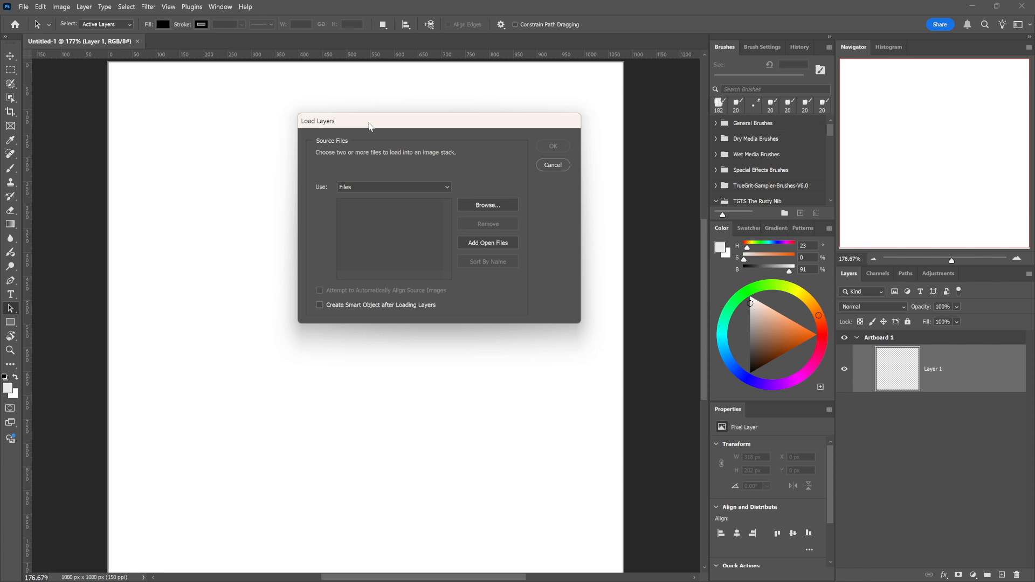
pyautogui.click(388, 186)
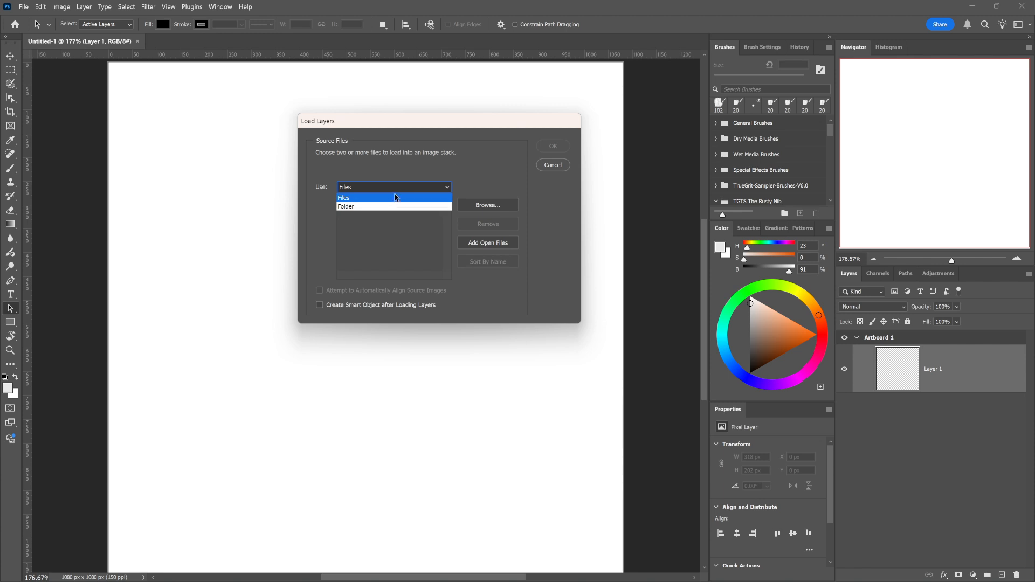
pyautogui.click(397, 192)
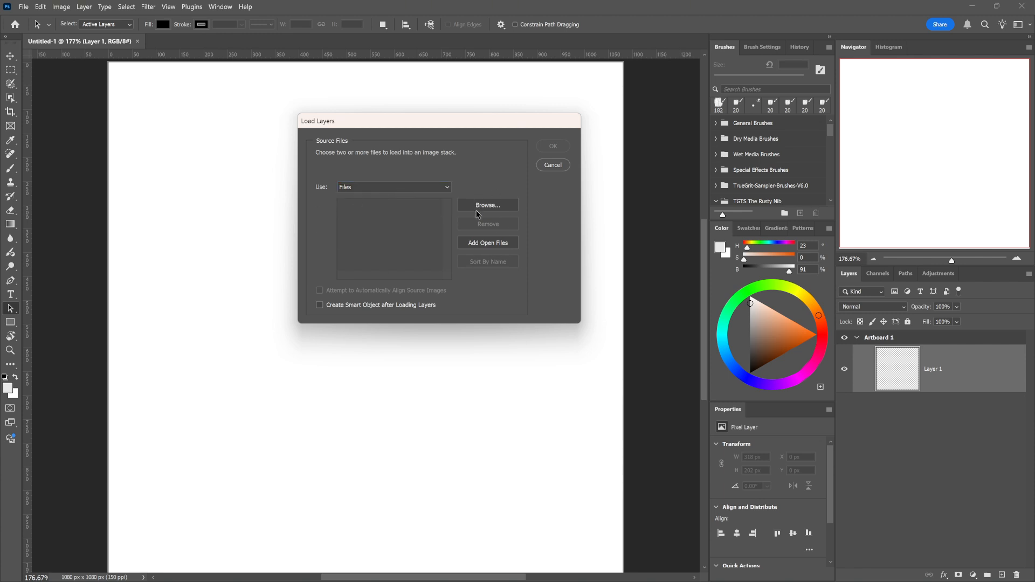
# Step: Load all the PNG images in the Desktop GIF-tut folder, image 1.png through Untitled-1 7.png, into the stack as layers
pyautogui.click(477, 210)
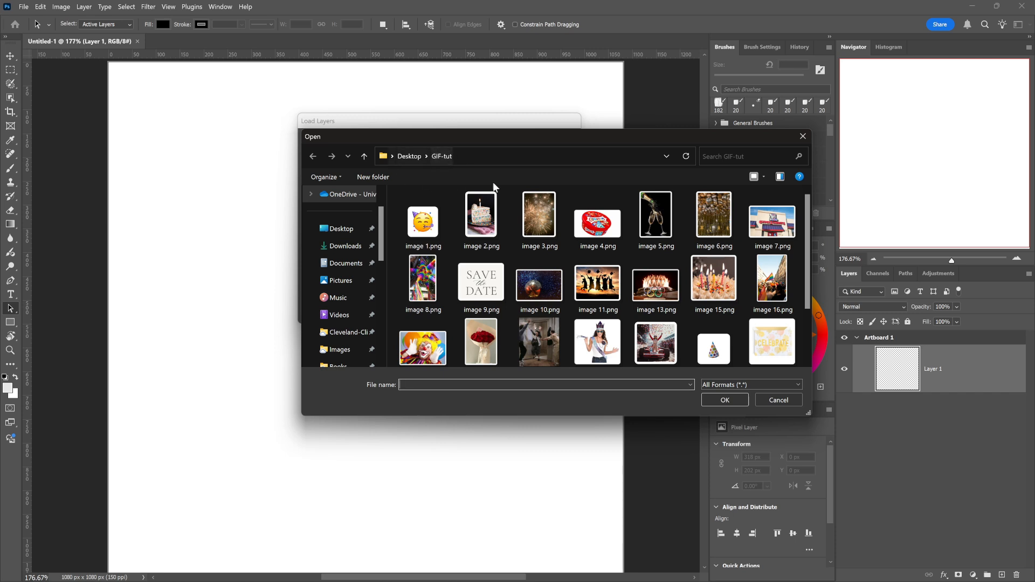
pyautogui.moveTo(554, 139); pyautogui.dragTo(485, 100)
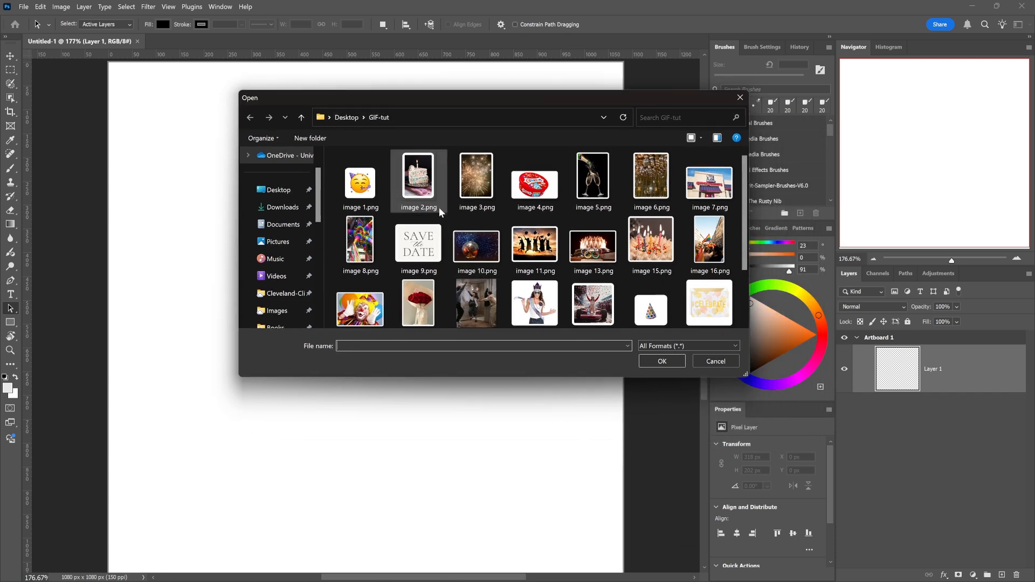
pyautogui.scroll(-2, 470, 204)
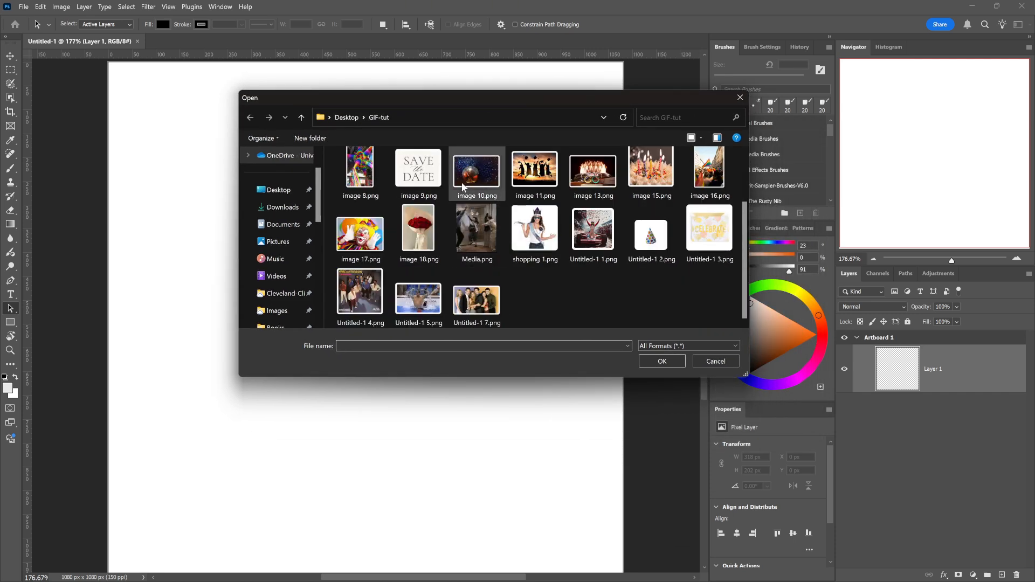
pyautogui.click(477, 304)
pyautogui.scroll(2, 478, 221)
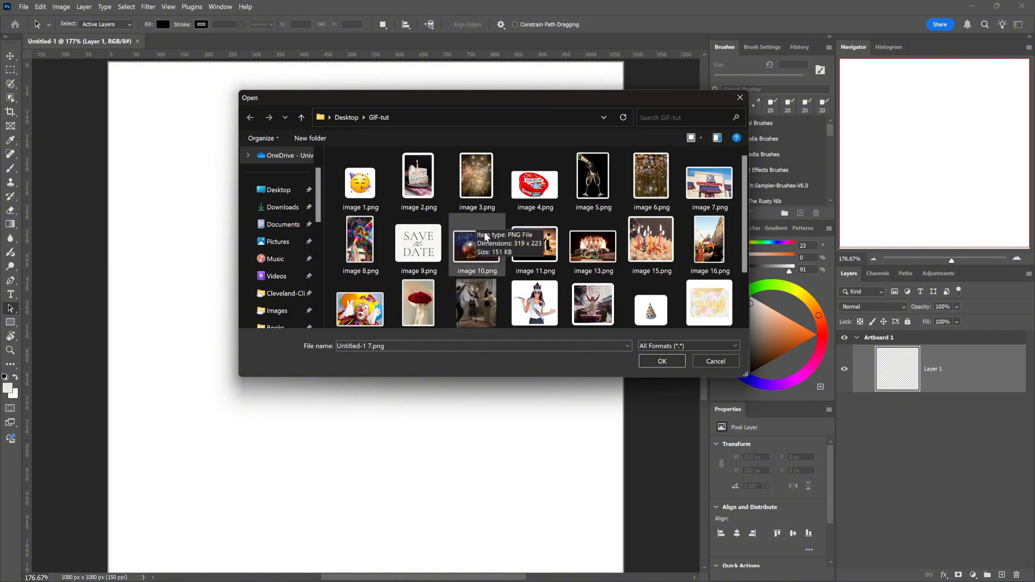
pyautogui.keyDown('shift'); pyautogui.click(371, 194); pyautogui.keyUp('shift')
pyautogui.scroll(-2, 378, 199)
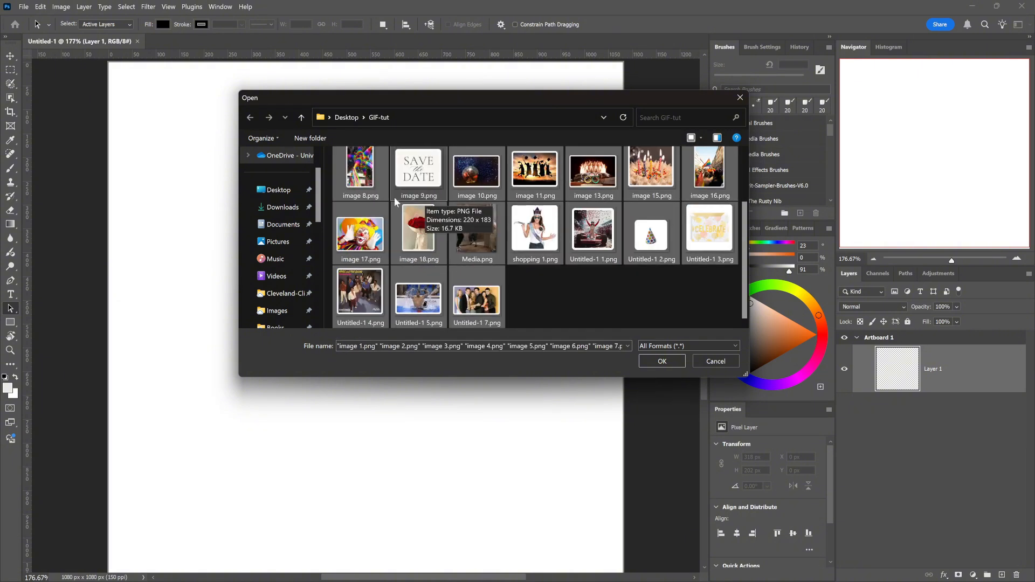
pyautogui.click(662, 361)
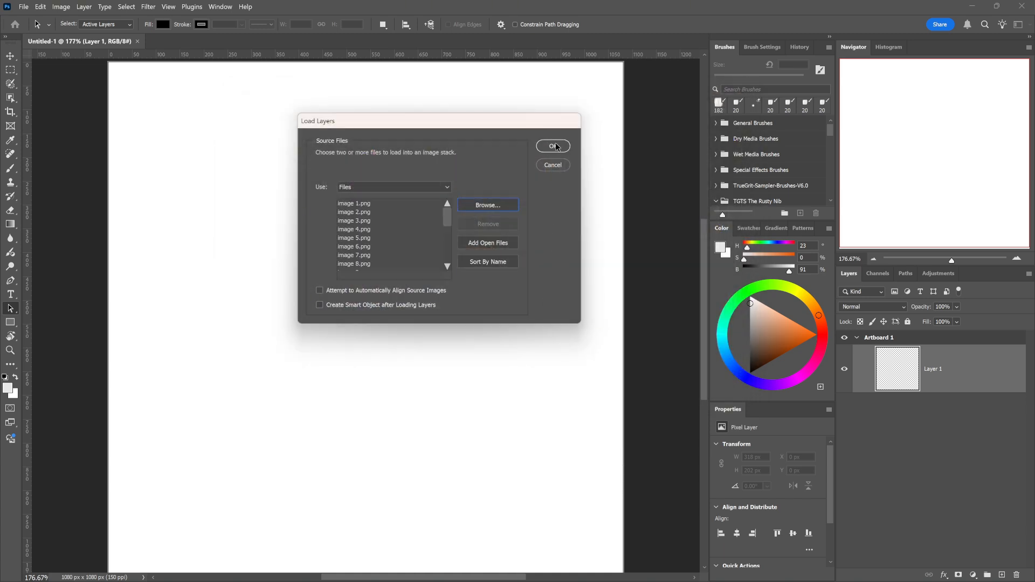
pyautogui.click(555, 146)
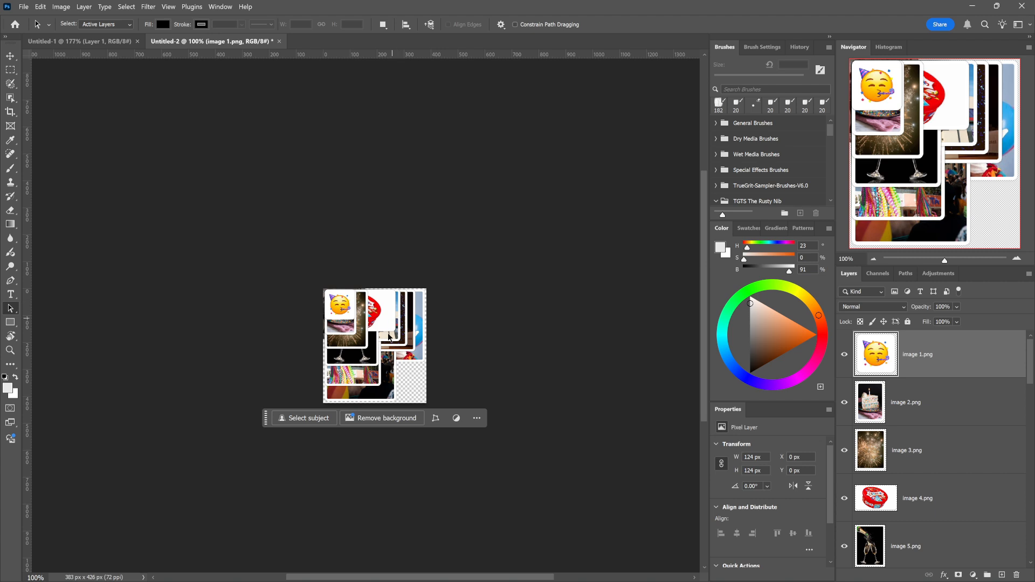
# Step: Check the stacked document's image size with its width and height units set to Pixels
pyautogui.moveTo(382, 353); pyautogui.dragTo(382, 359)
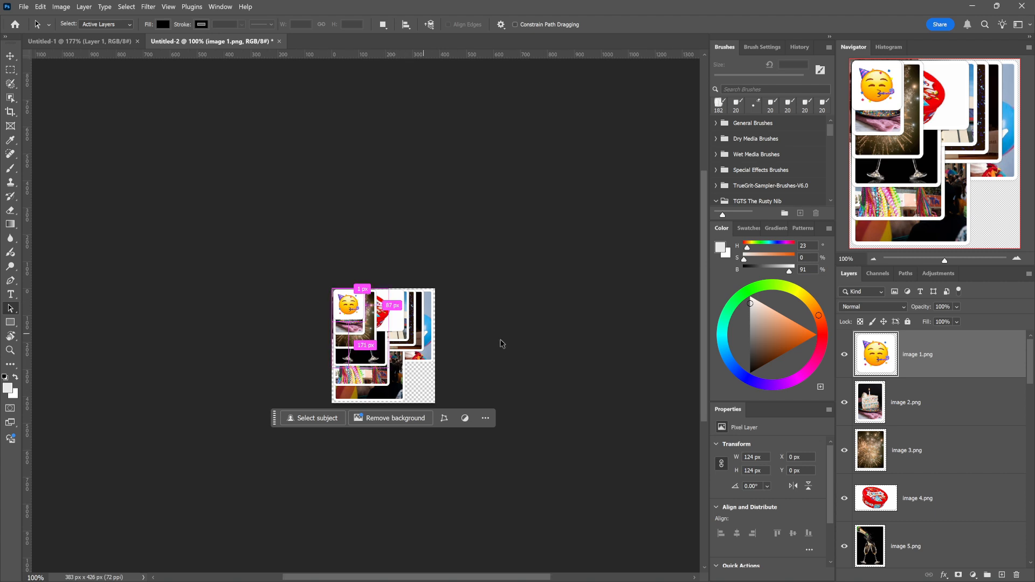
pyautogui.scroll(14, 381, 347)
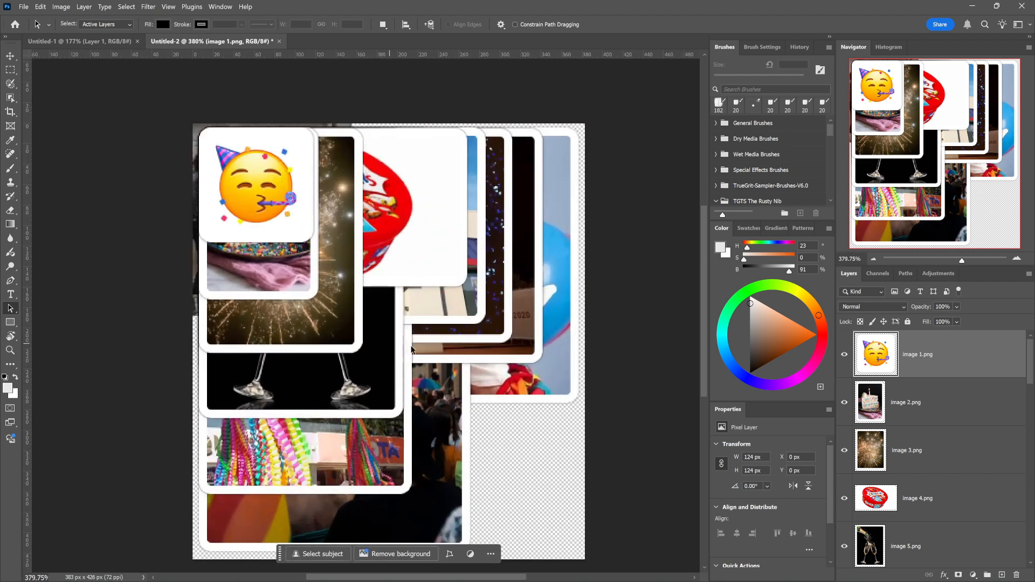
pyautogui.scroll(-1, 525, 360)
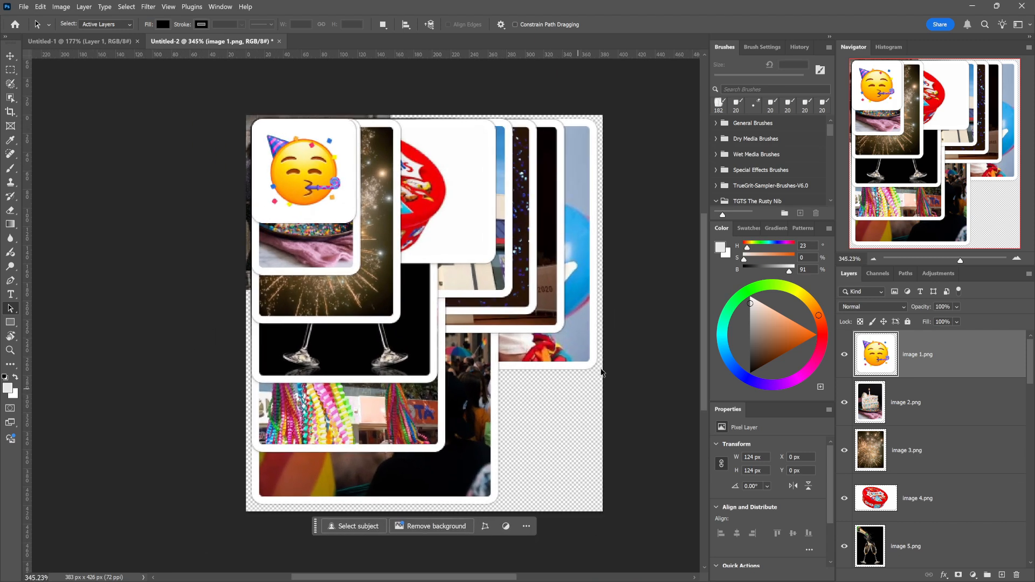
pyautogui.scroll(-5, 592, 356)
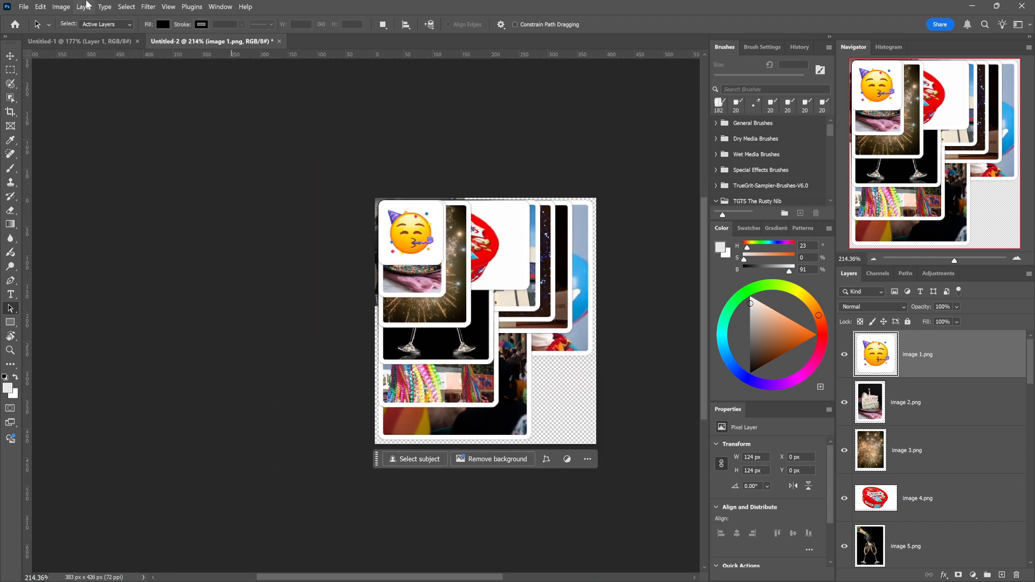
pyautogui.click(64, 8)
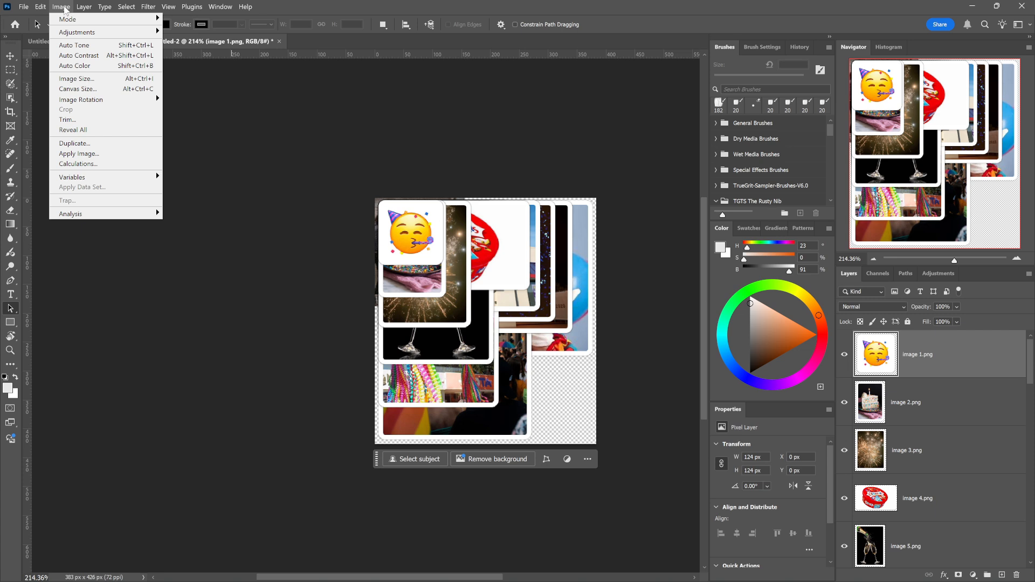
pyautogui.click(101, 80)
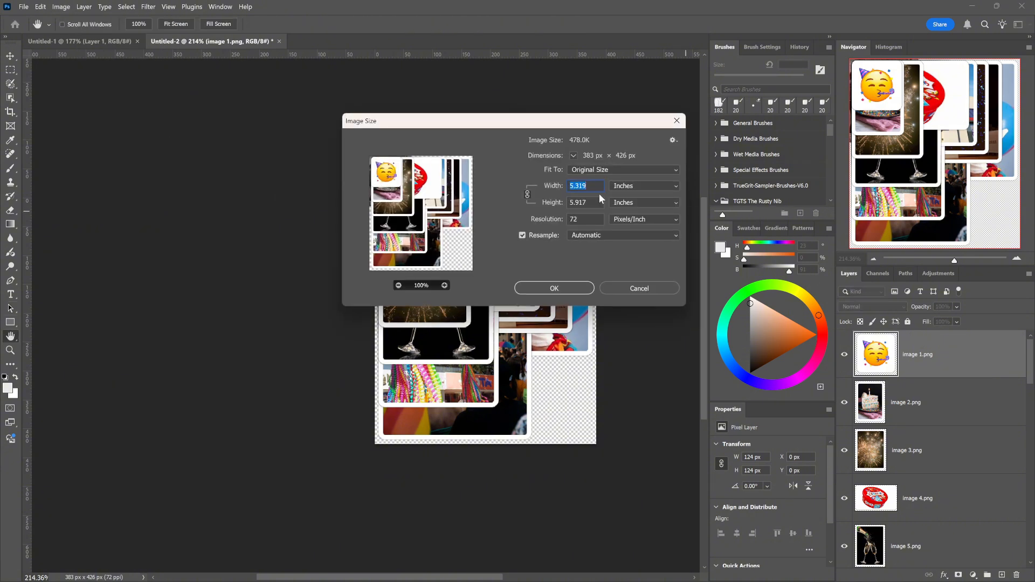
pyautogui.click(648, 187)
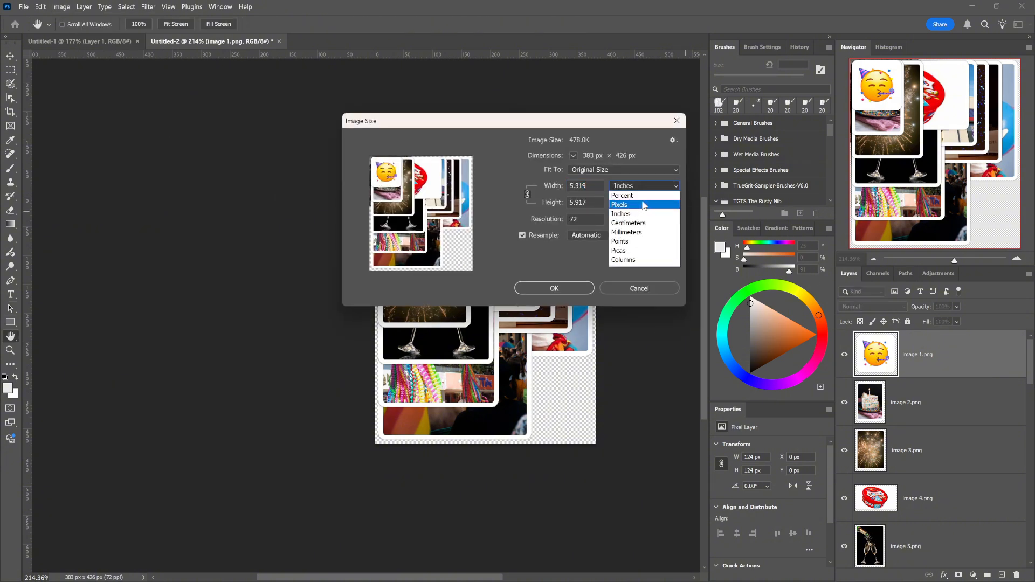
pyautogui.click(642, 205)
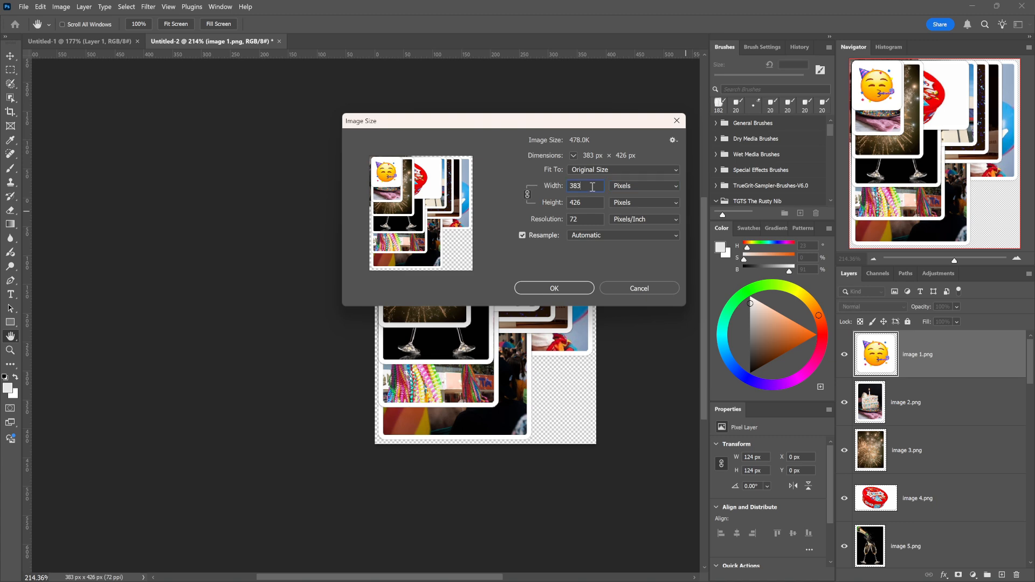
pyautogui.moveTo(533, 127); pyautogui.dragTo(383, 61)
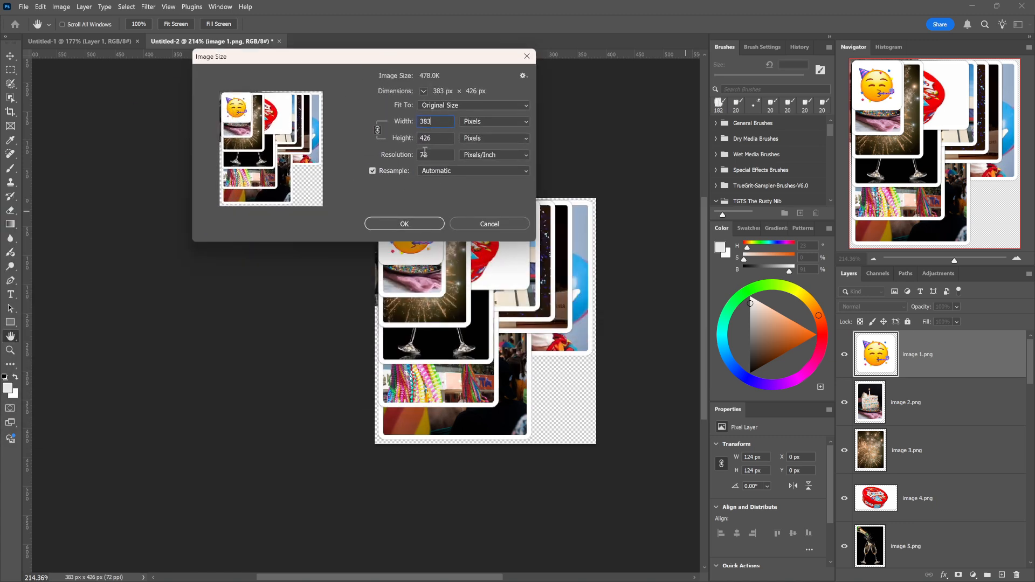
pyautogui.click(414, 224)
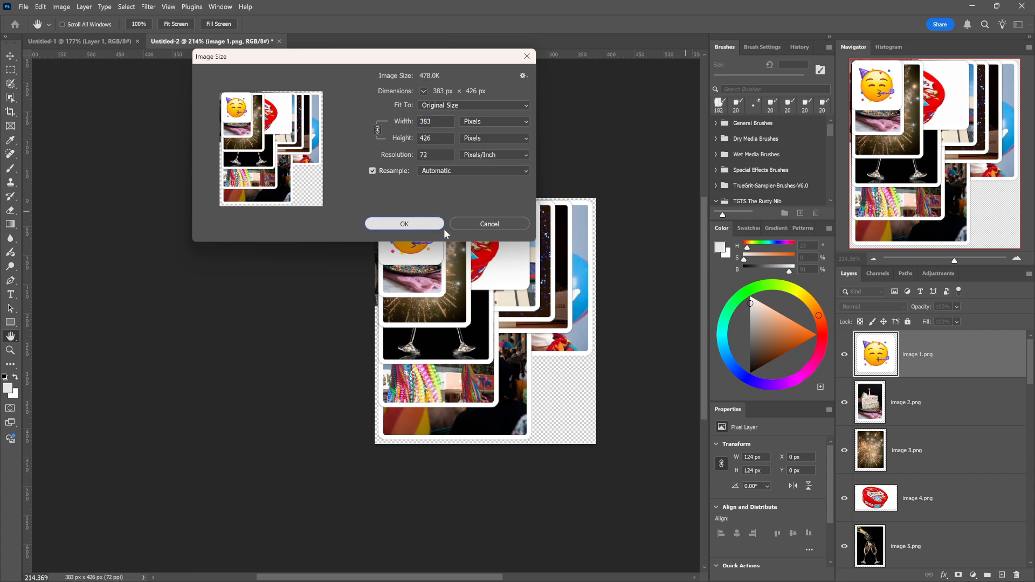
# Step: Look through the whole list of loaded image layers, from image 1.png down to Untitled-1 7.png
pyautogui.press('a')
pyautogui.moveTo(418, 578); pyautogui.dragTo(444, 576)
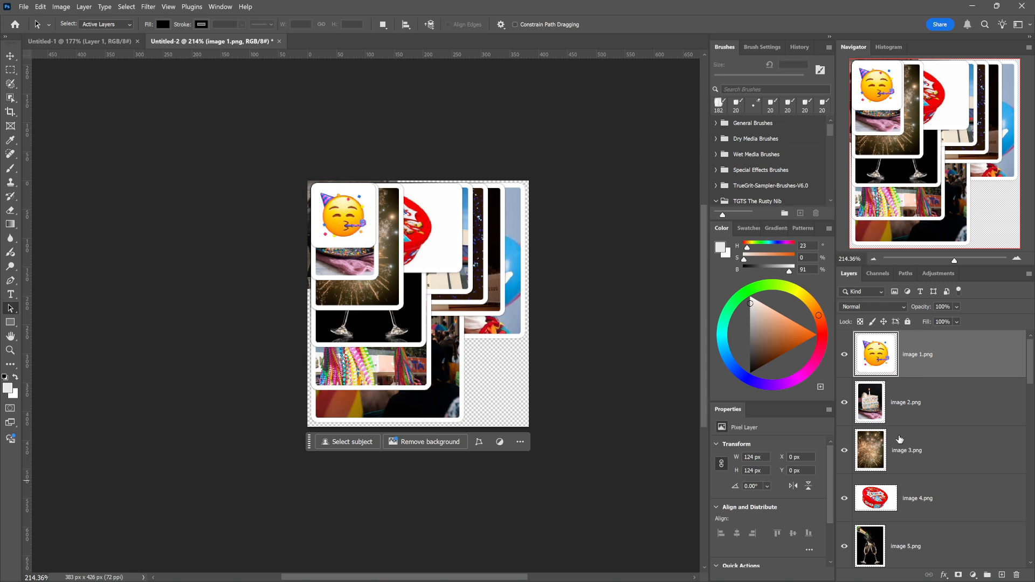
pyautogui.scroll(-5, 916, 437)
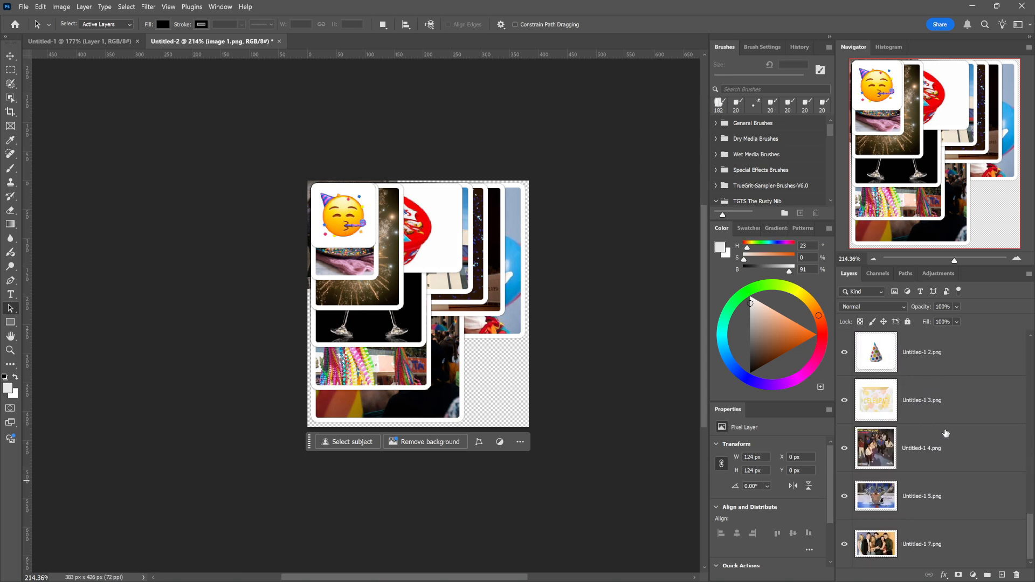
pyautogui.scroll(-1, 922, 507)
pyautogui.scroll(-5, 919, 503)
pyautogui.scroll(10, 923, 492)
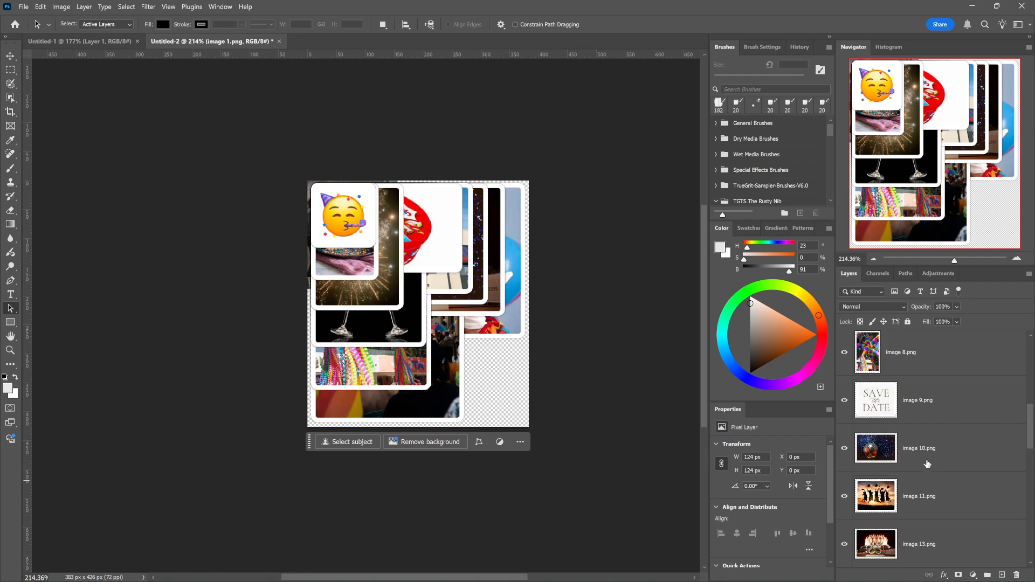
pyautogui.click(398, 85)
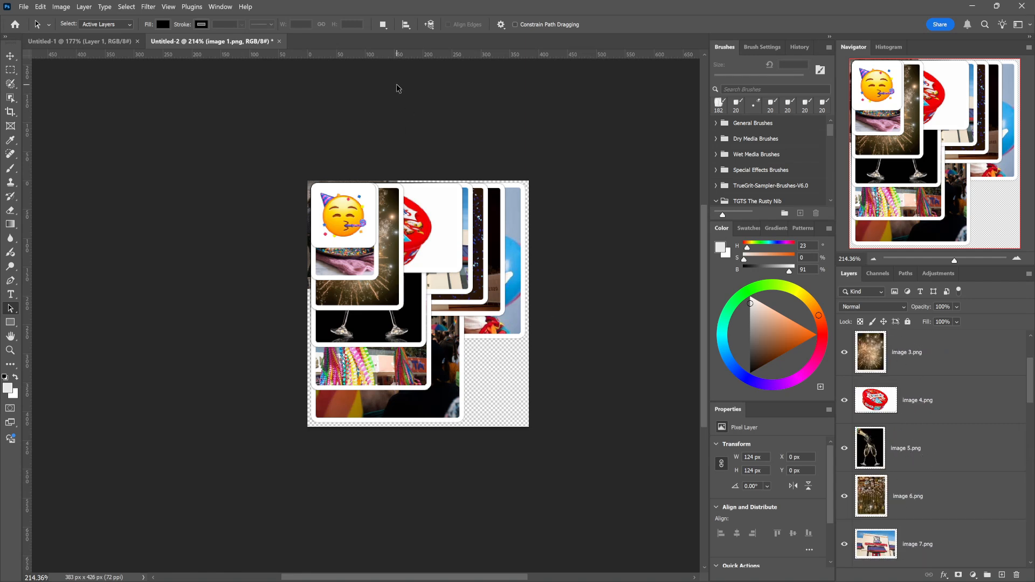
# Step: Switch to the Motion workspace
pyautogui.click(225, 9)
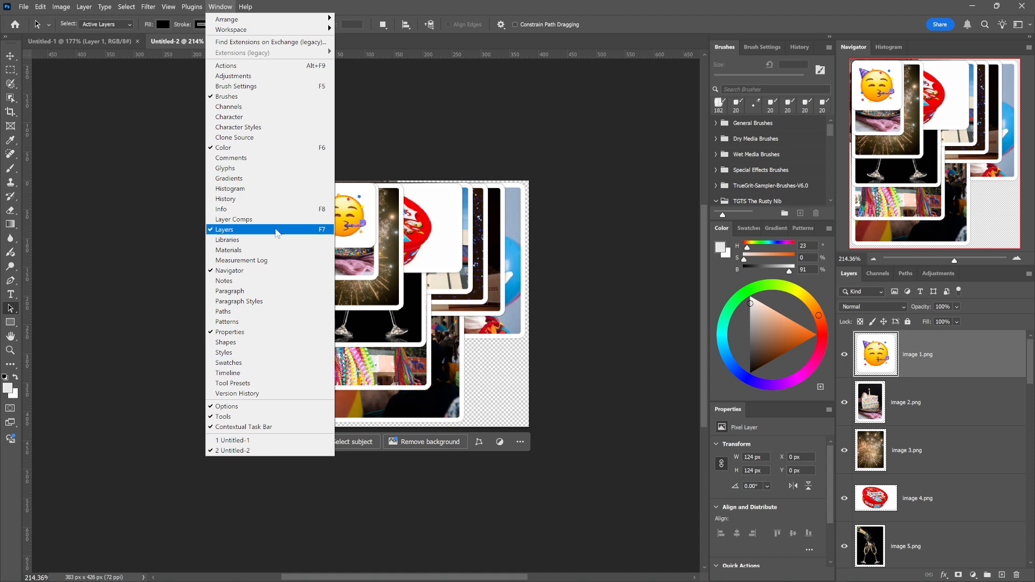
pyautogui.moveTo(251, 31)
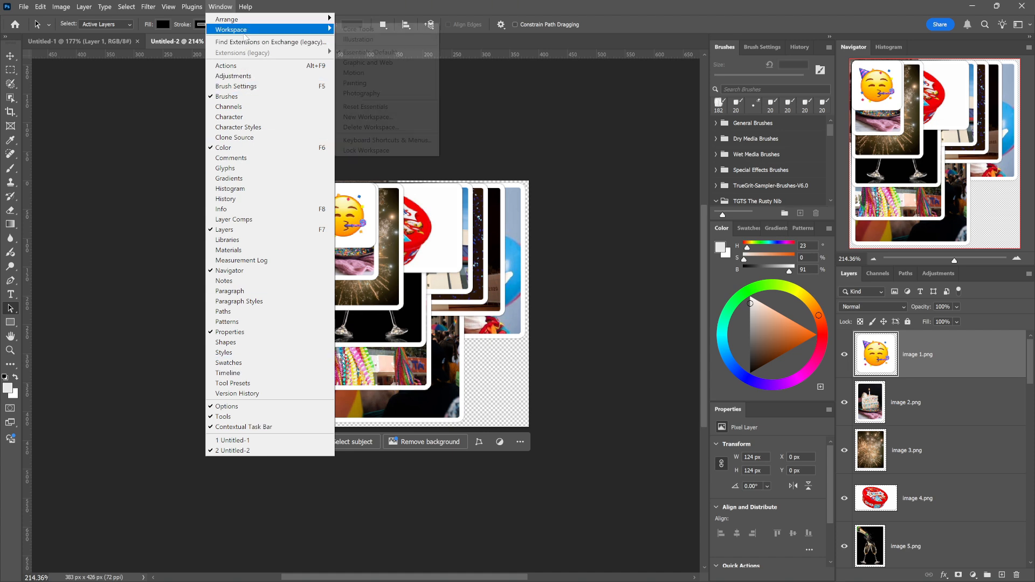
pyautogui.click(377, 73)
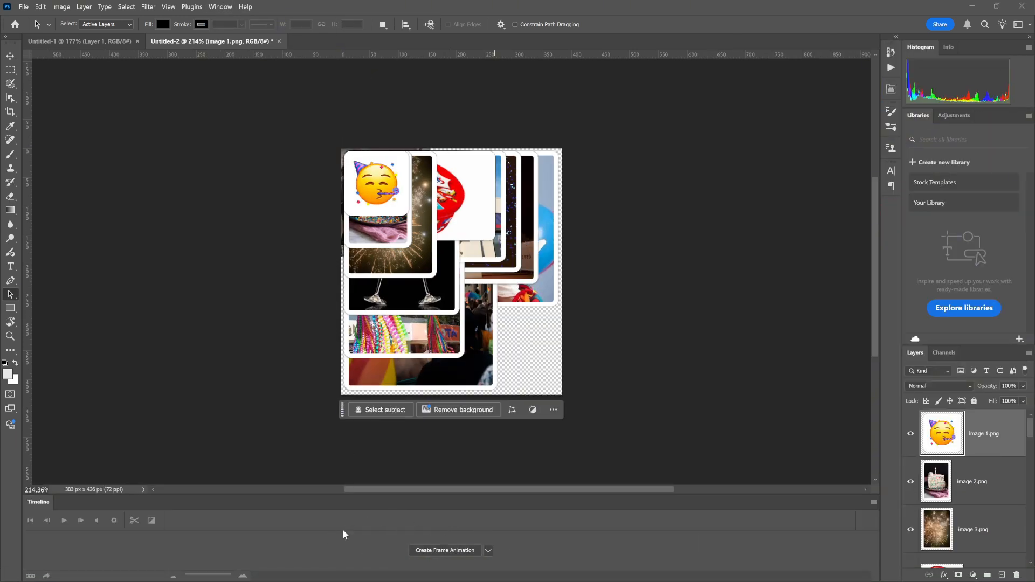
# Step: Create a frame animation in the timeline and make frames from the layers
pyautogui.click(453, 549)
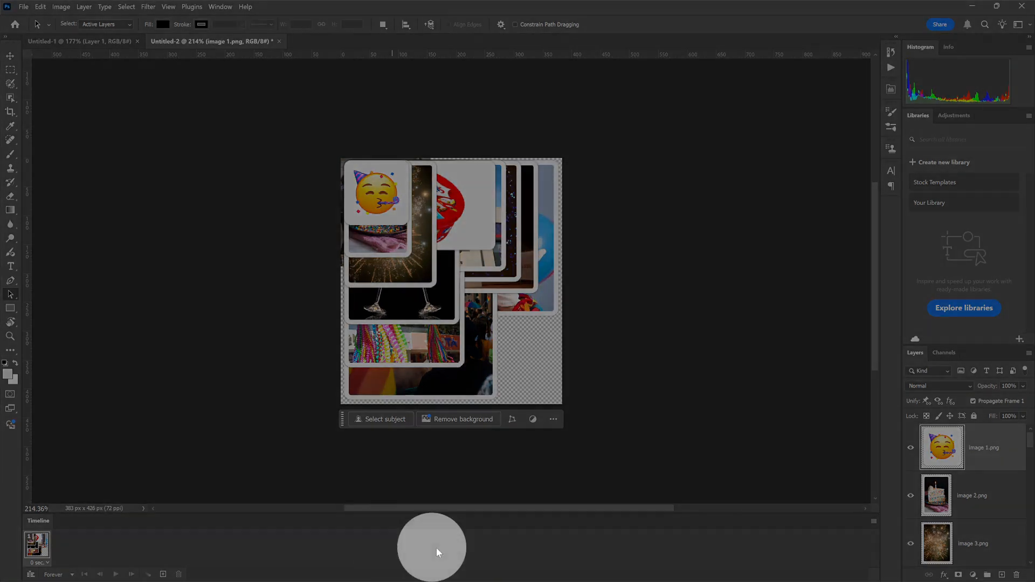
pyautogui.click(872, 522)
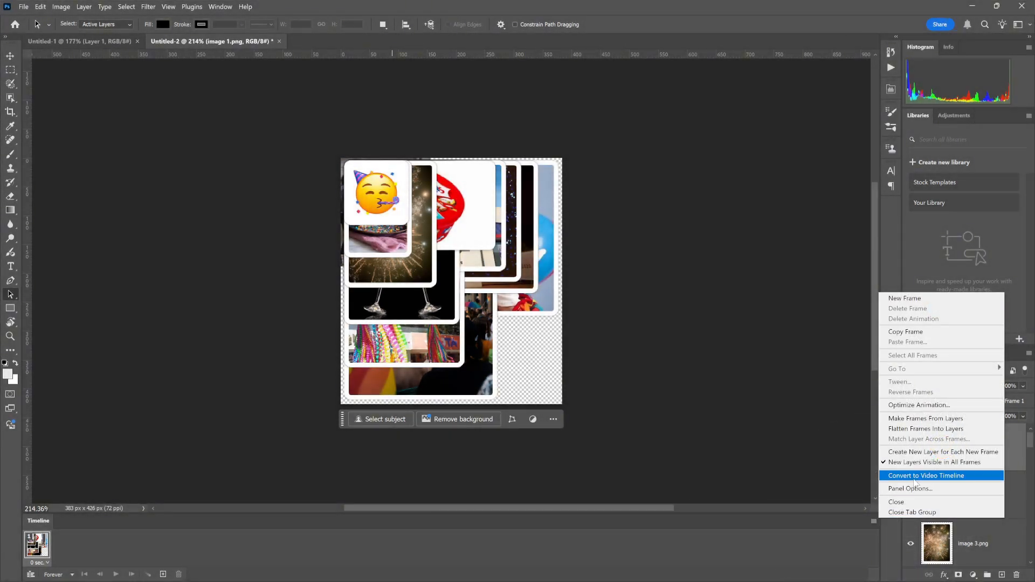
pyautogui.click(912, 420)
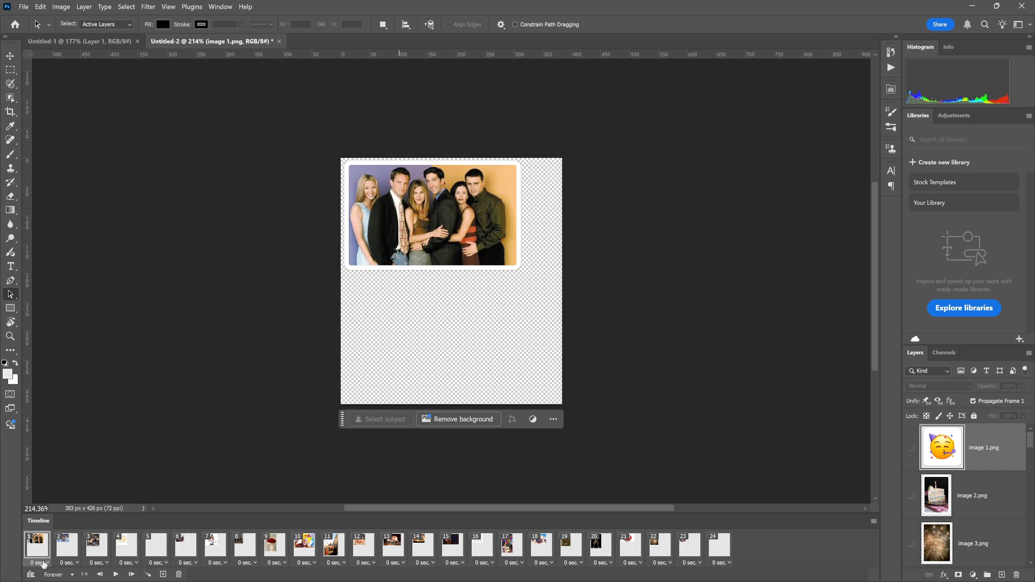
# Step: Preview the frame animation and stop its playback
pyautogui.click(116, 575)
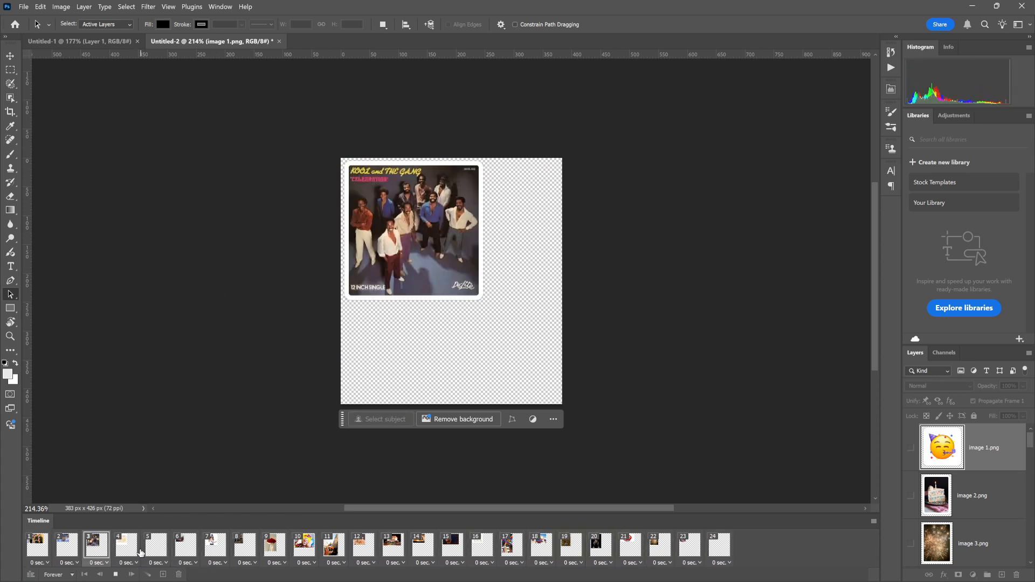
pyautogui.press('space')
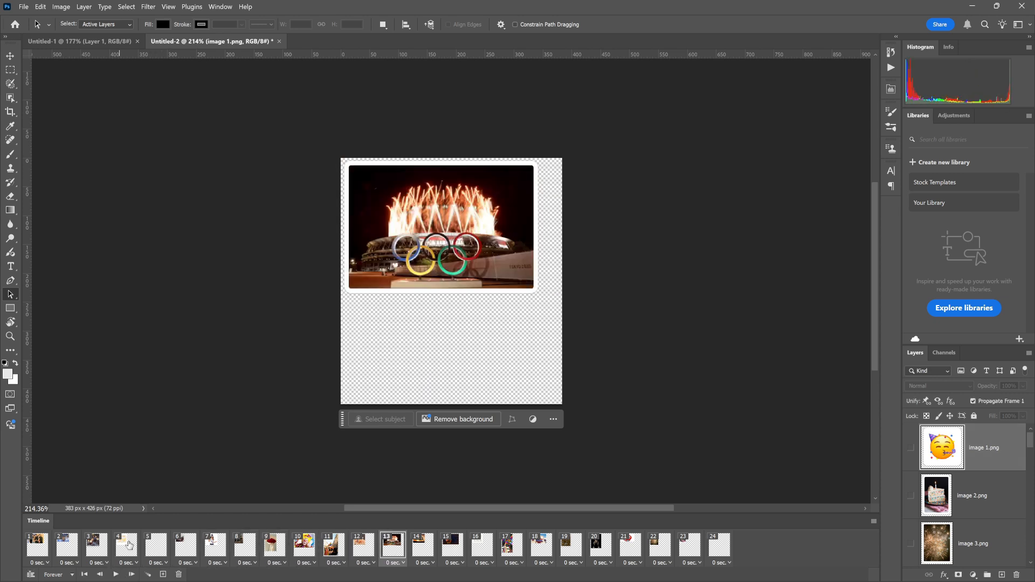
# Step: Set the delay of all 24 timeline frames to 0.2 seconds and preview the animation's playback
pyautogui.click(156, 545)
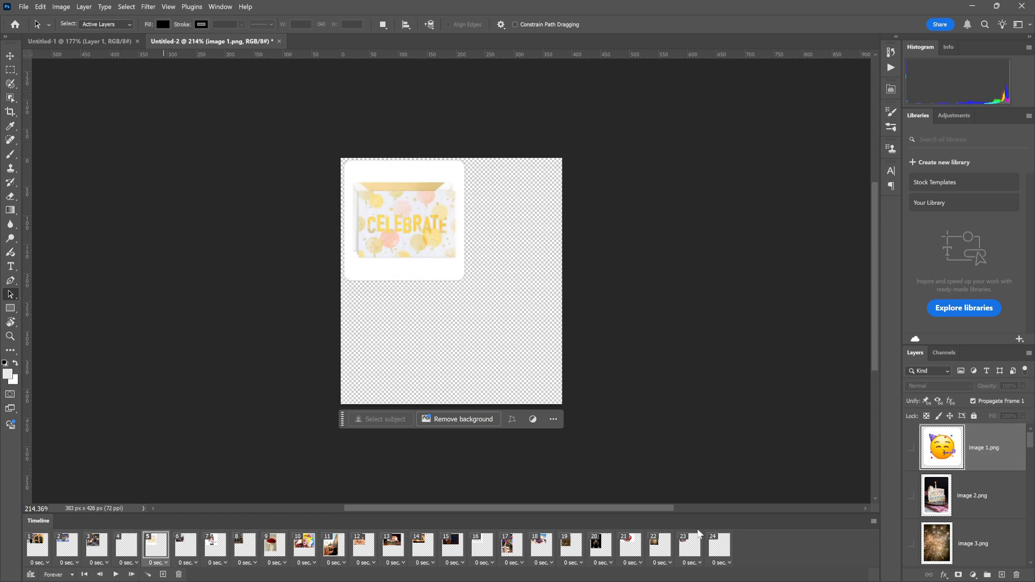
pyautogui.click(719, 544)
pyautogui.click(106, 563)
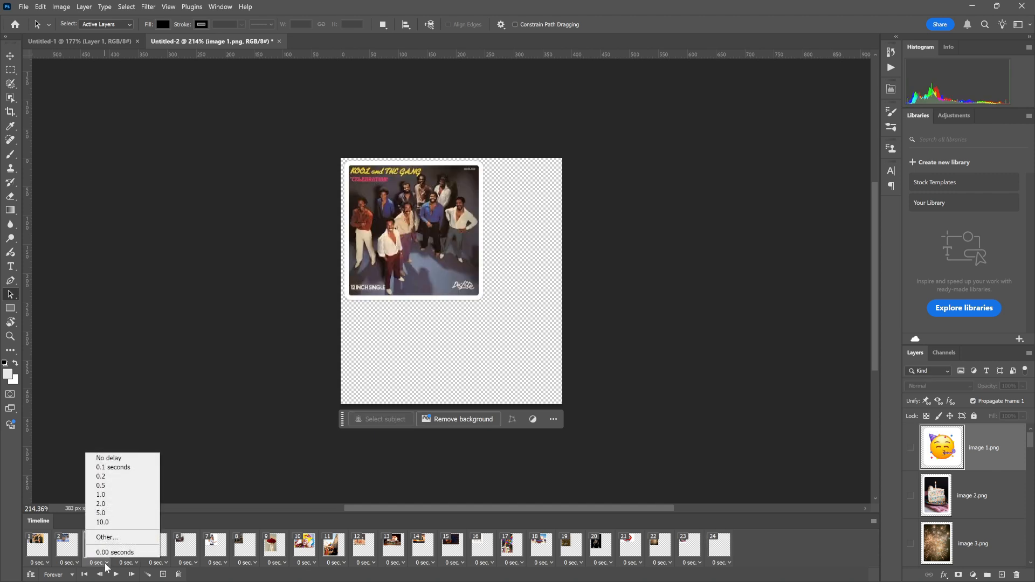
pyautogui.click(806, 557)
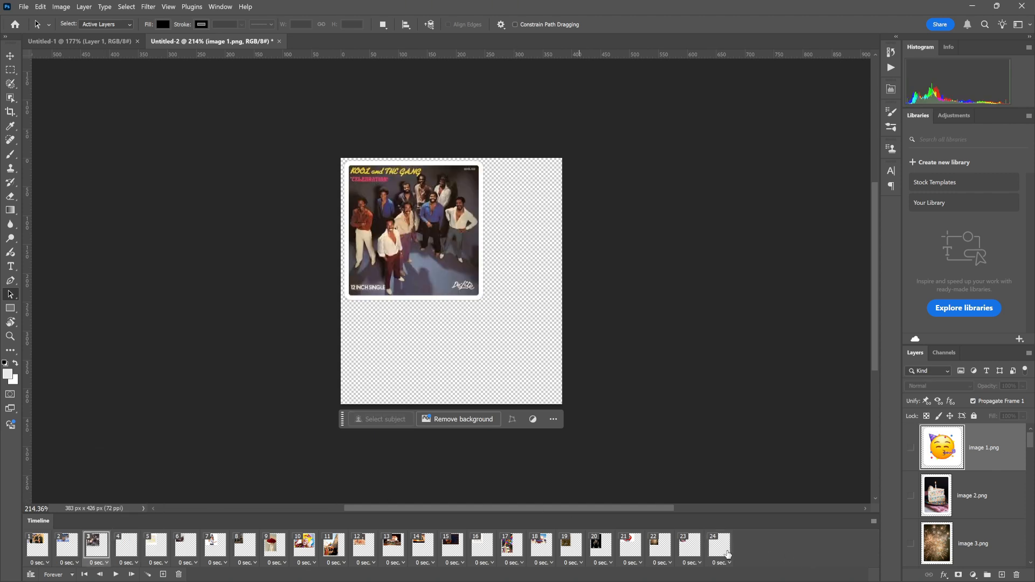
pyautogui.click(719, 544)
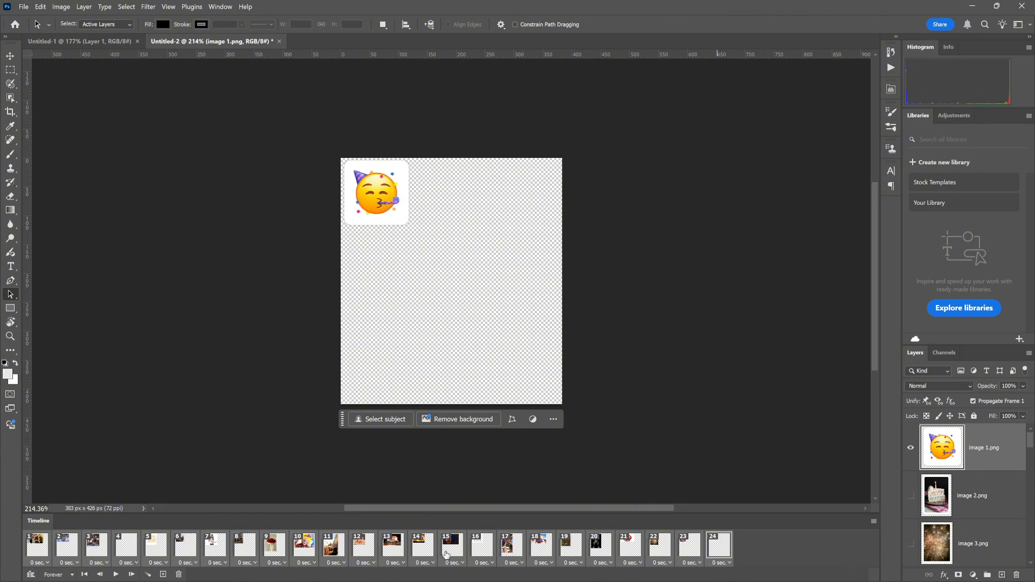
pyautogui.click(194, 563)
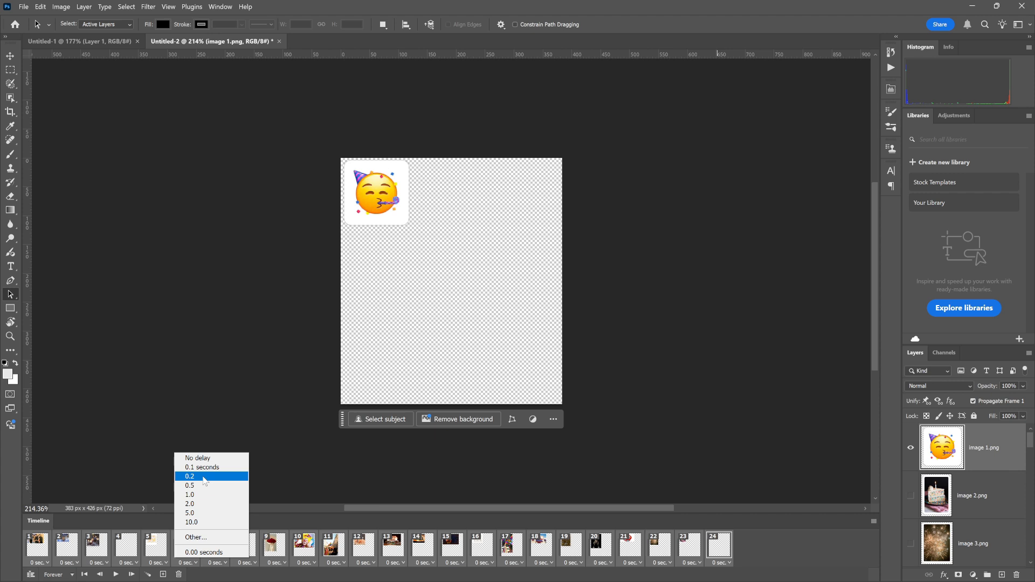
pyautogui.click(204, 476)
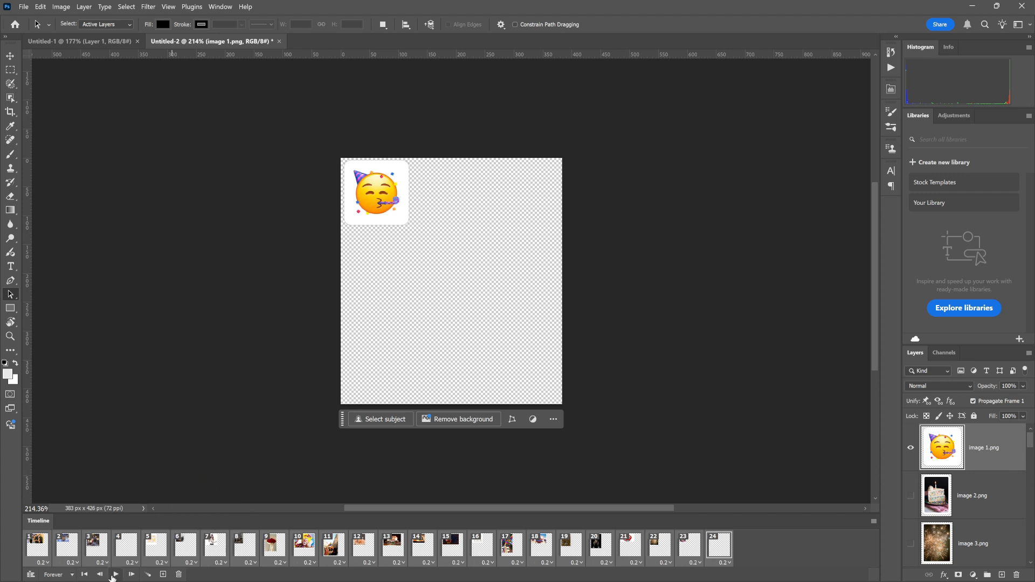
pyautogui.click(115, 574)
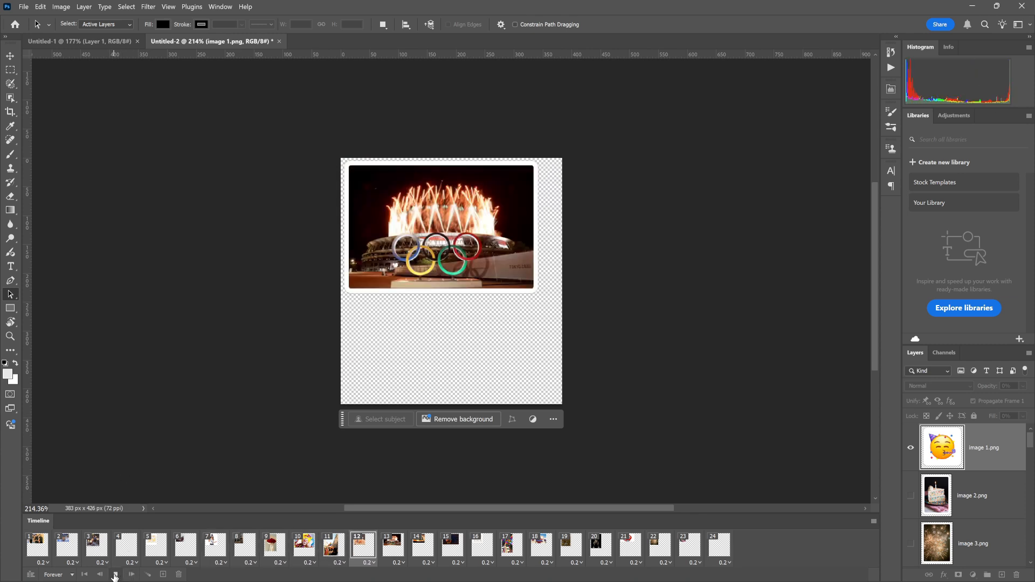
pyautogui.click(115, 575)
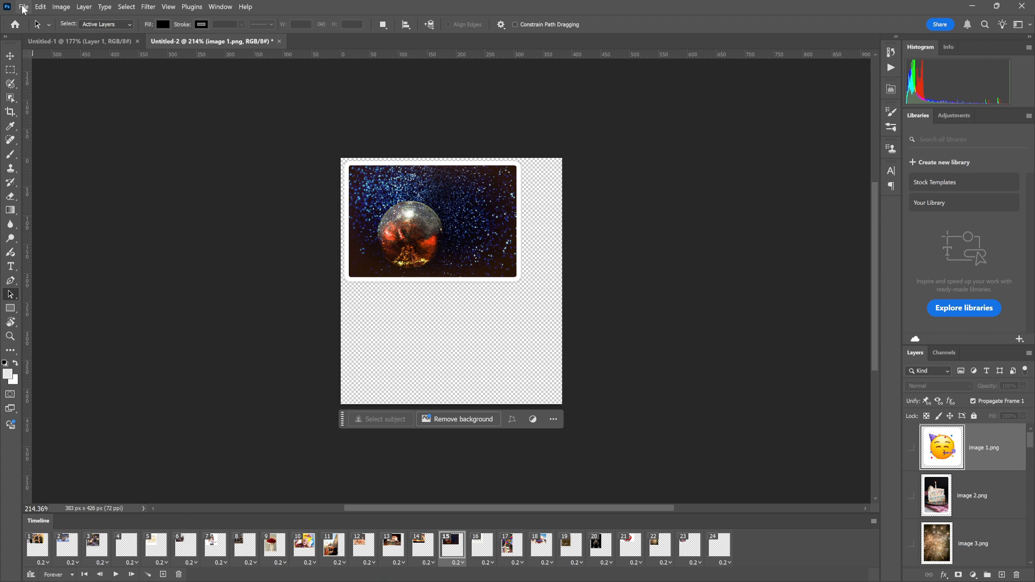
# Step: Start a Save for Web (Legacy) export of the animation as a GIF and disable its transparency
pyautogui.click(24, 7)
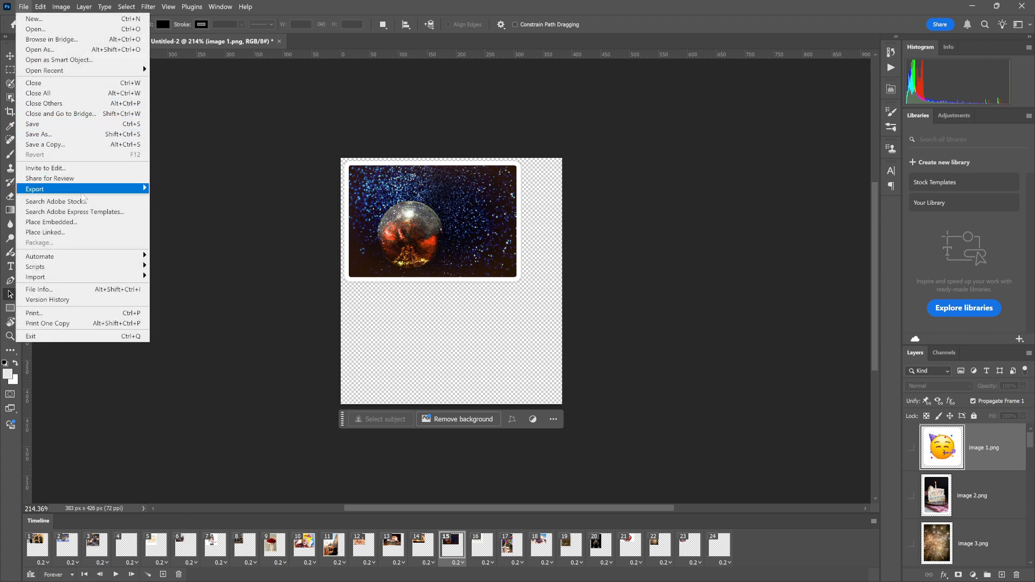
pyautogui.moveTo(89, 191)
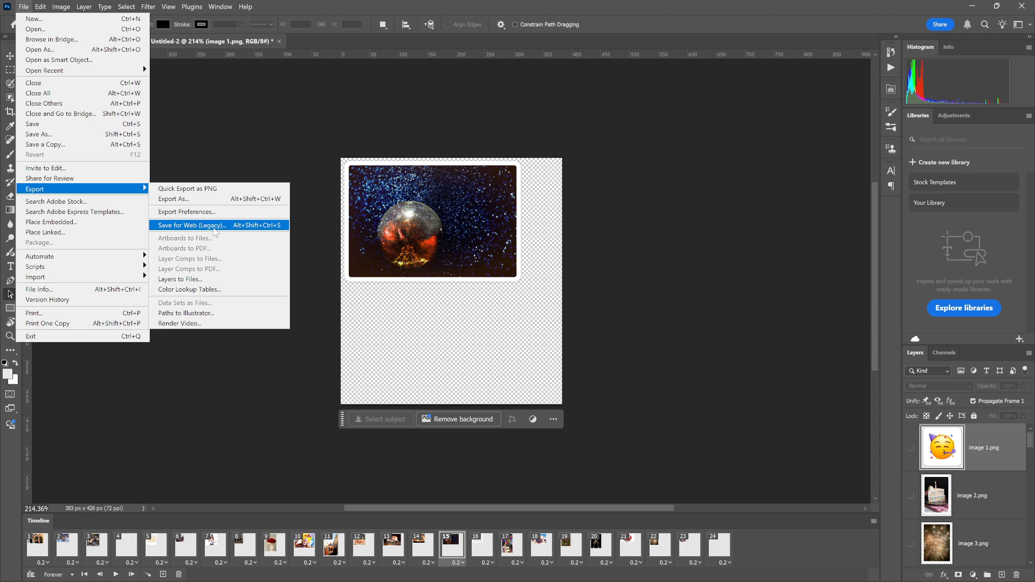
pyautogui.click(215, 230)
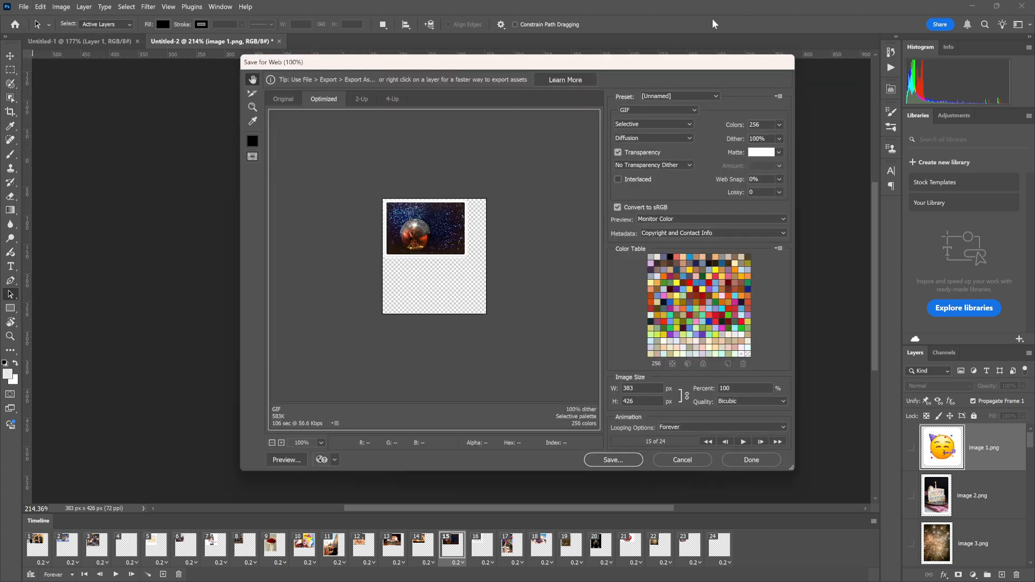
pyautogui.moveTo(650, 68); pyautogui.dragTo(582, 63)
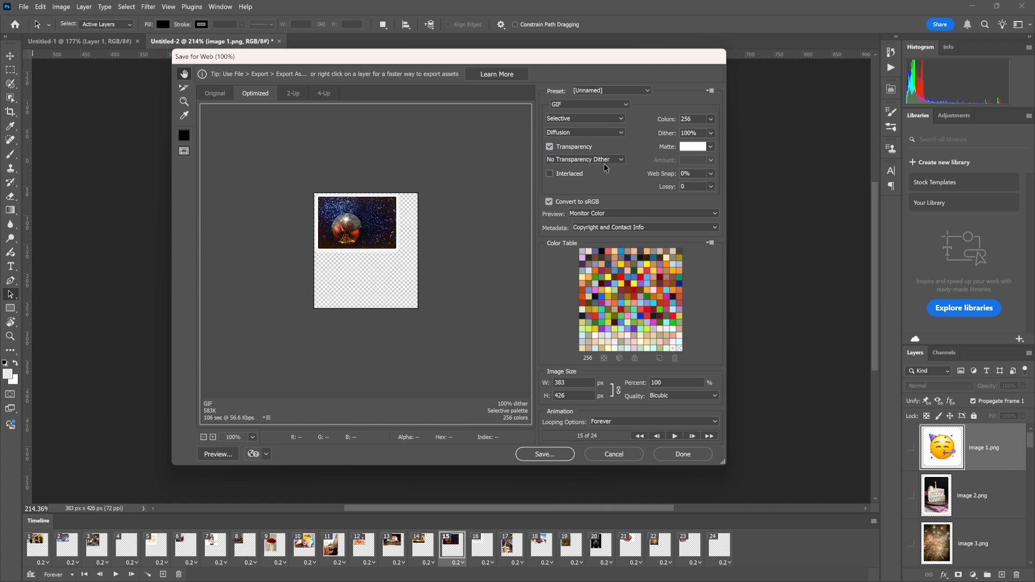
pyautogui.click(549, 146)
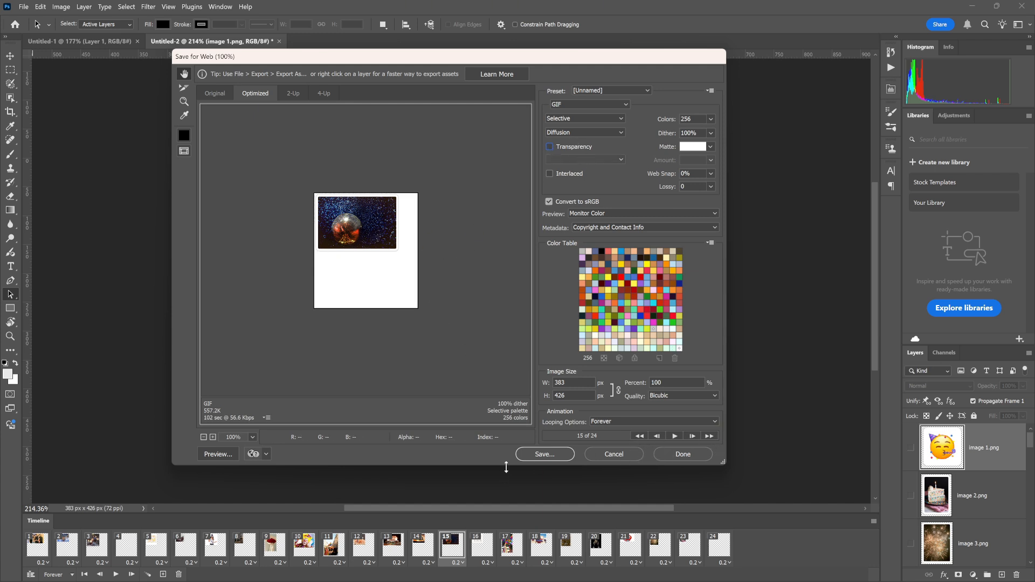
# Step: Save the optimized GIF in the GIF-tut folder as muffet_pr1_gif
pyautogui.click(550, 456)
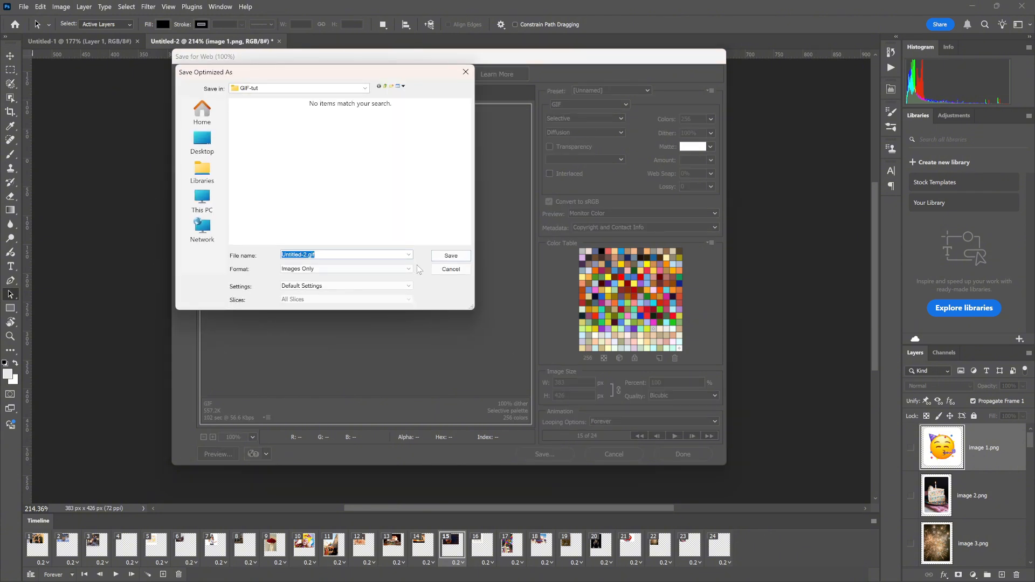
pyautogui.write('muffet_pr')
pyautogui.press('Return')
# Step: Switch to File Explorer and open muffet_pr1_gif.gif from the GIF-tut folder in a maximized image viewer to check its playback
pyautogui.click(208, 571)
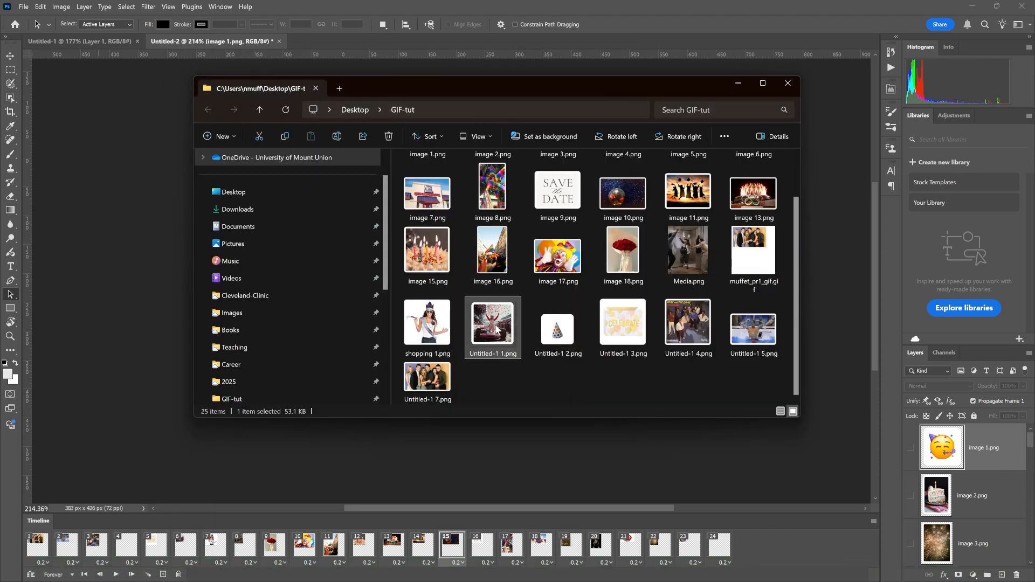
pyautogui.click(753, 254)
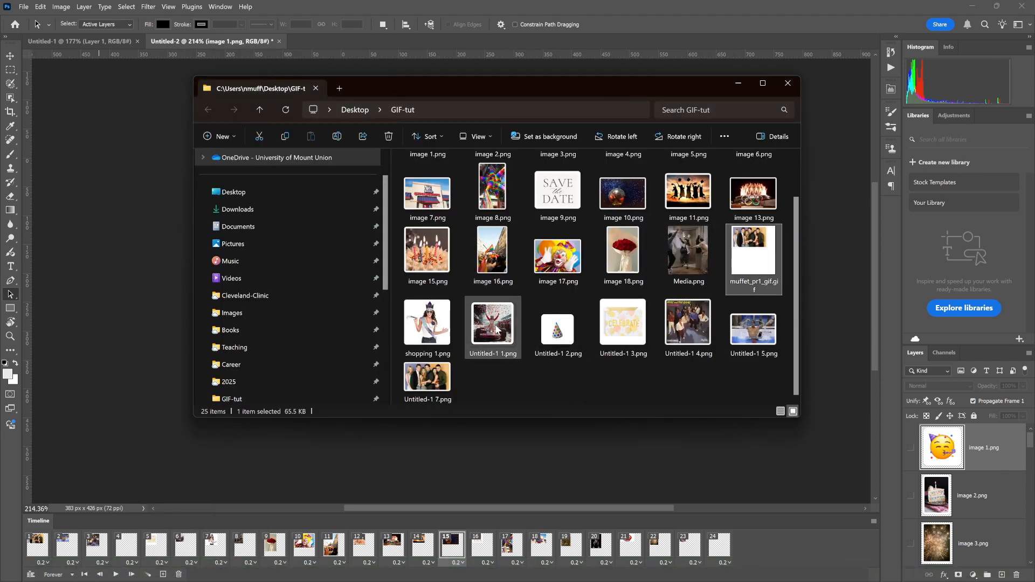
pyautogui.doubleClick(752, 258)
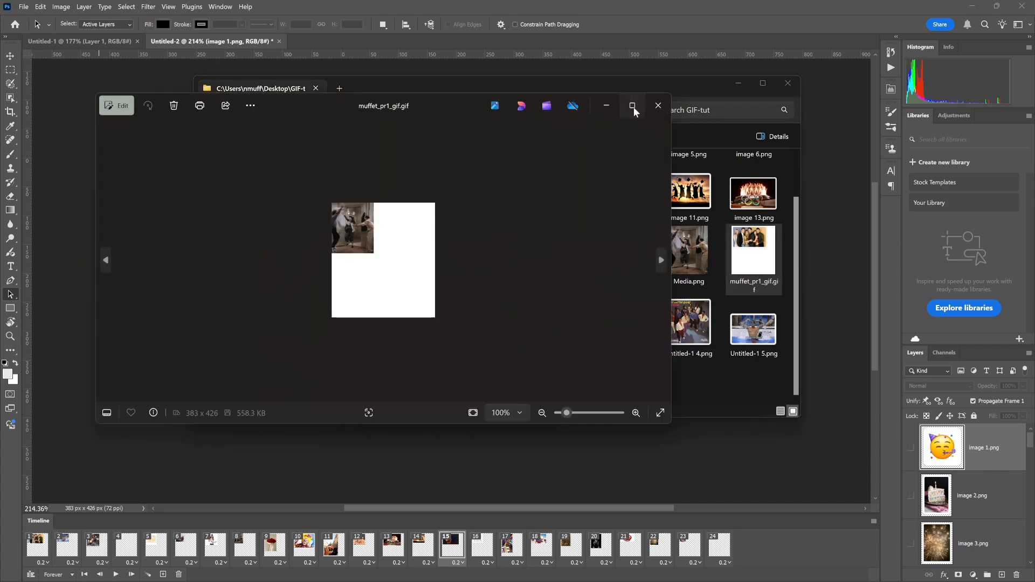
pyautogui.click(633, 106)
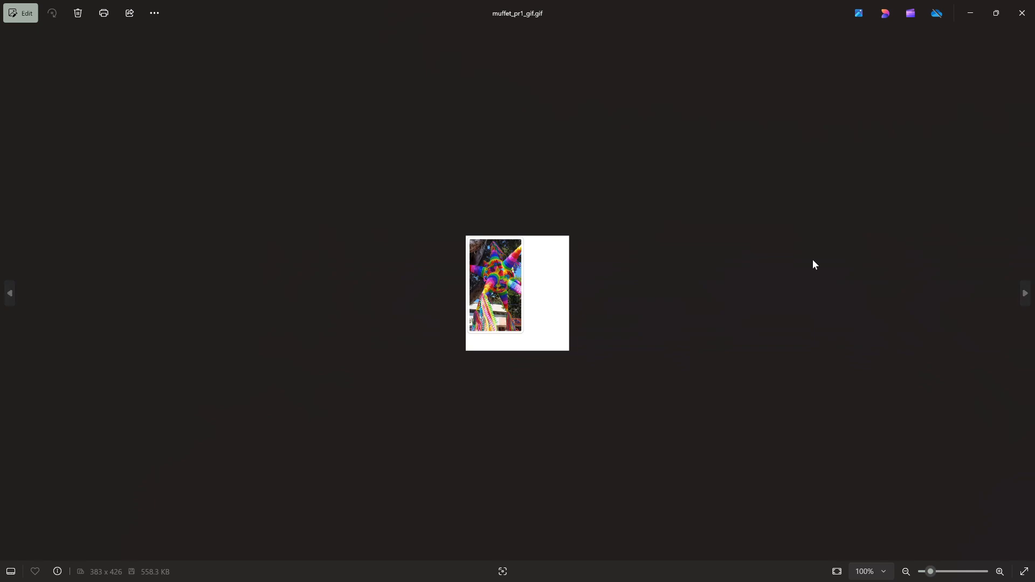